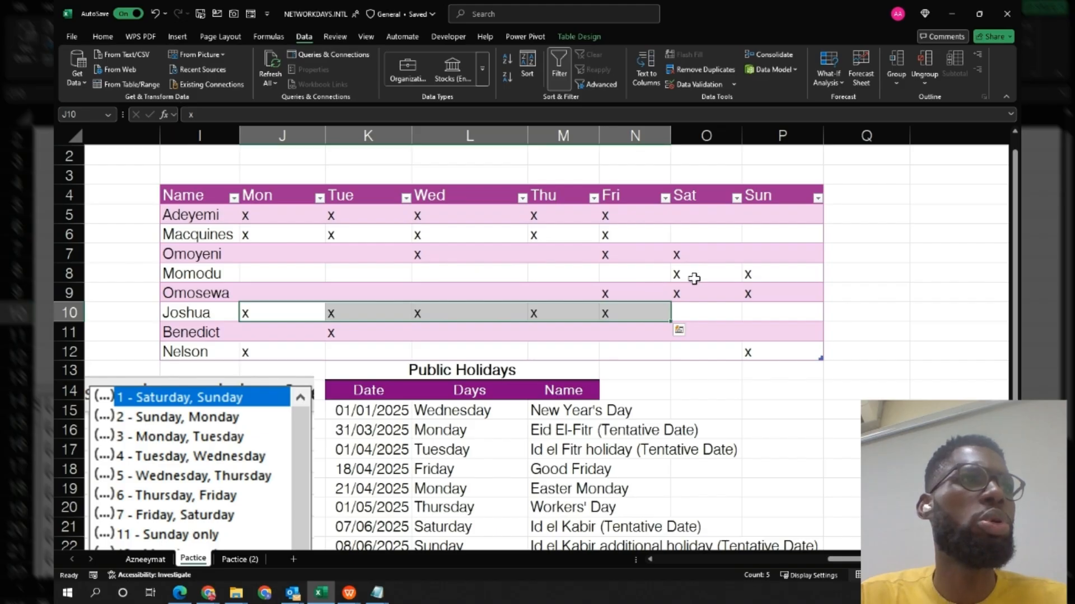
Review the weekend-shift rows of the schedule and switch to the Pactice (2) sheet.
drag(694, 279, 765, 282)
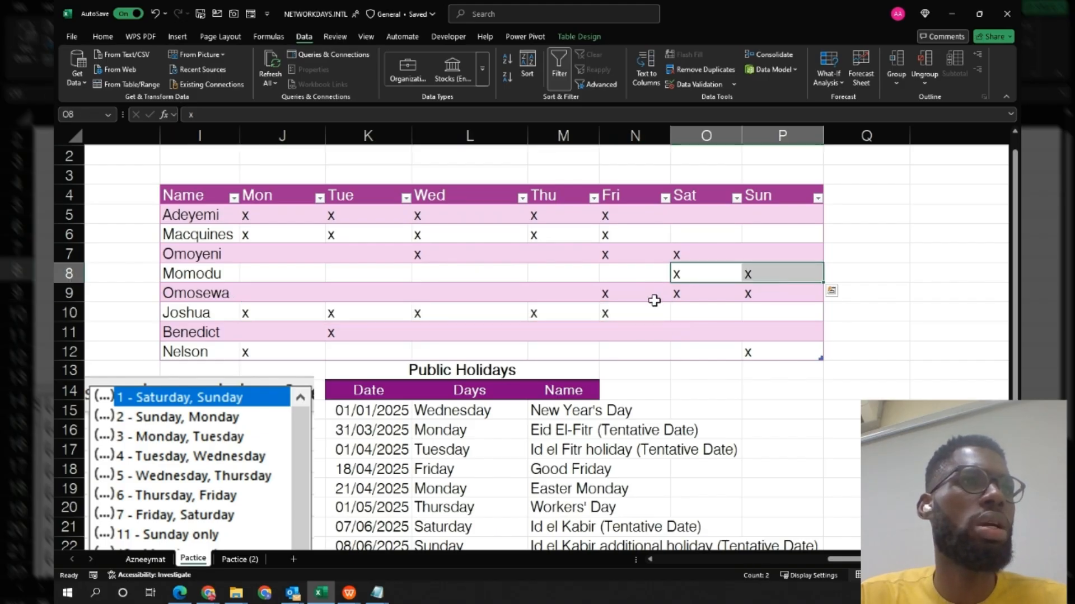
drag(654, 293, 752, 297)
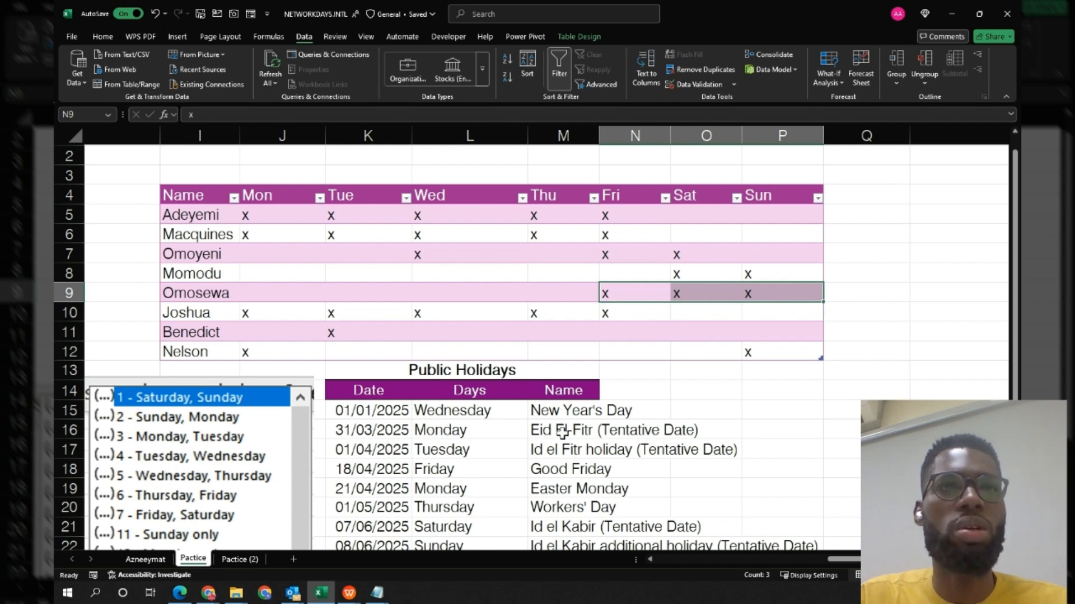
click(240, 559)
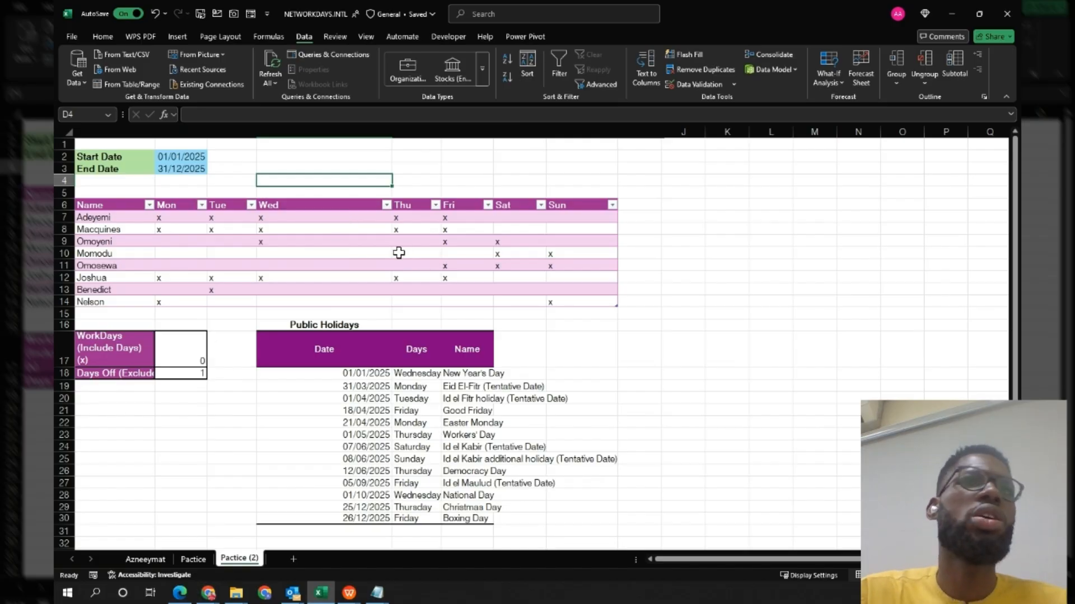
Load the weekly staff schedule table into Power Query using Get Data from Table/Range.
click(163, 217)
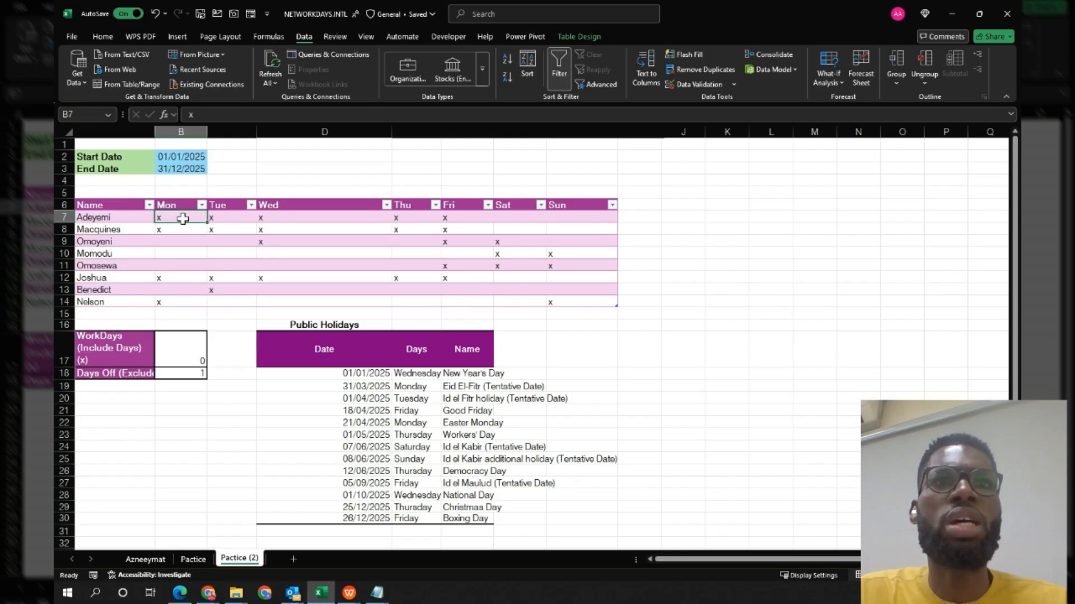
click(167, 241)
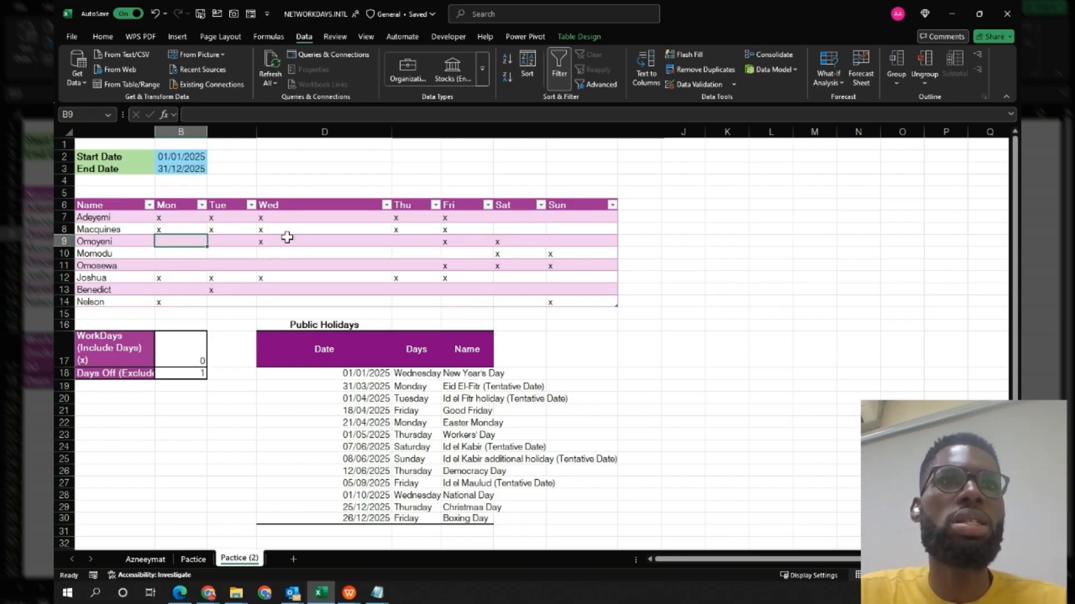
click(558, 239)
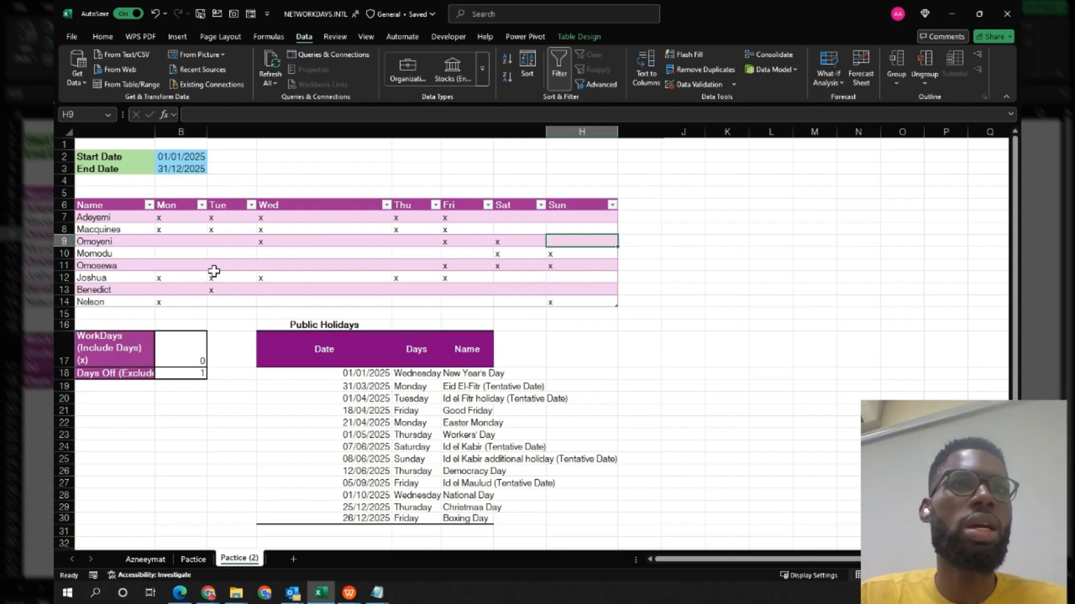
right_click(303, 240)
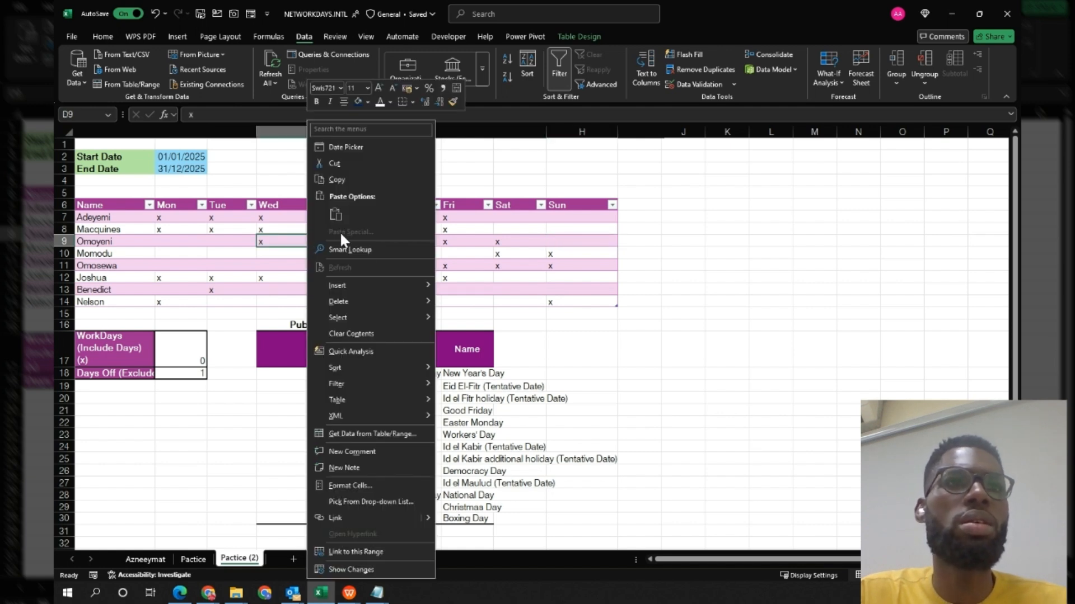
click(358, 436)
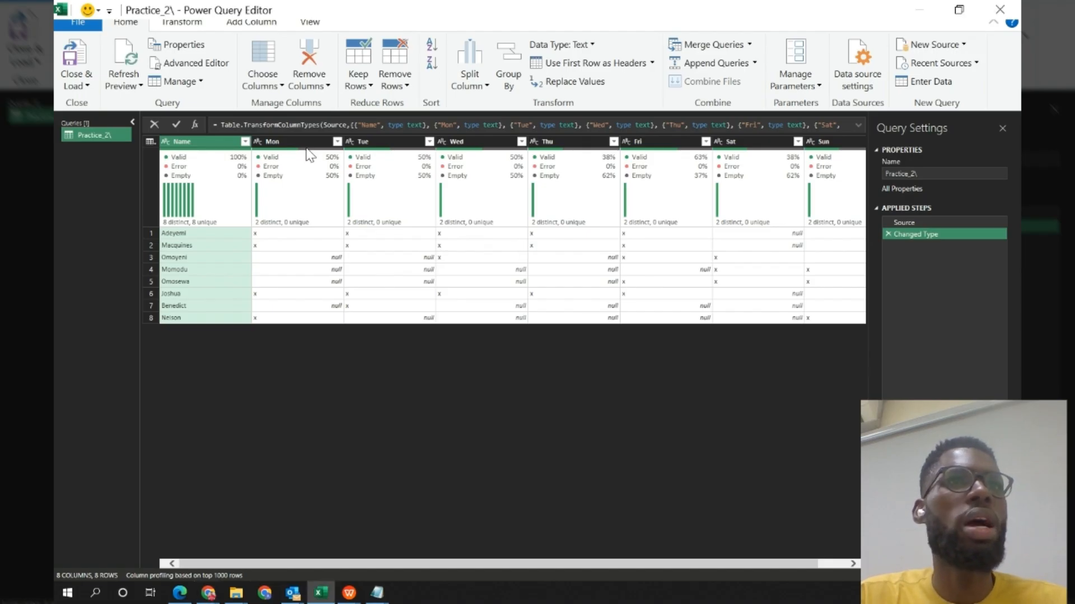
Select the Mon to Sun columns and replace the value x with 0.
click(280, 142)
key(shift+Right)
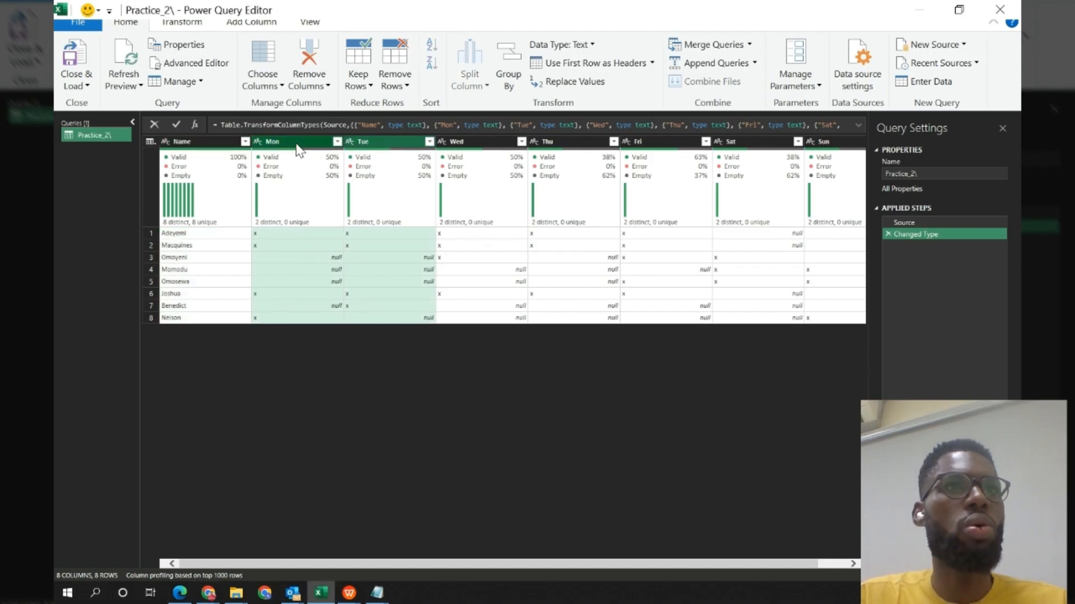
key(shift+Right)
key(shift+Right)
key(shift+Right)
key(shift+Right)
key(shift+Right)
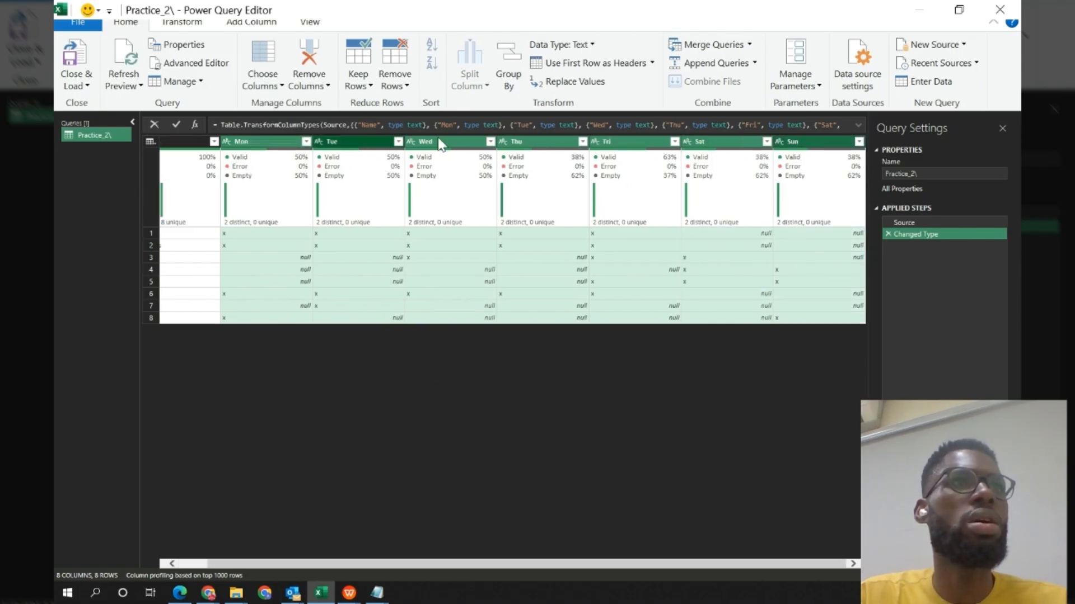
click(577, 82)
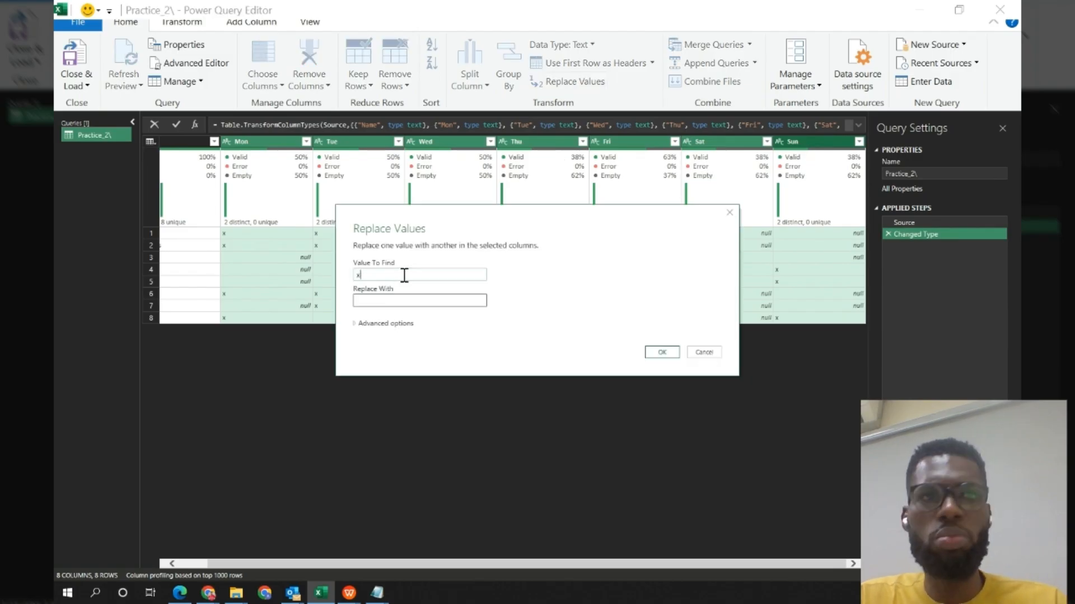
click(372, 301)
text(0)
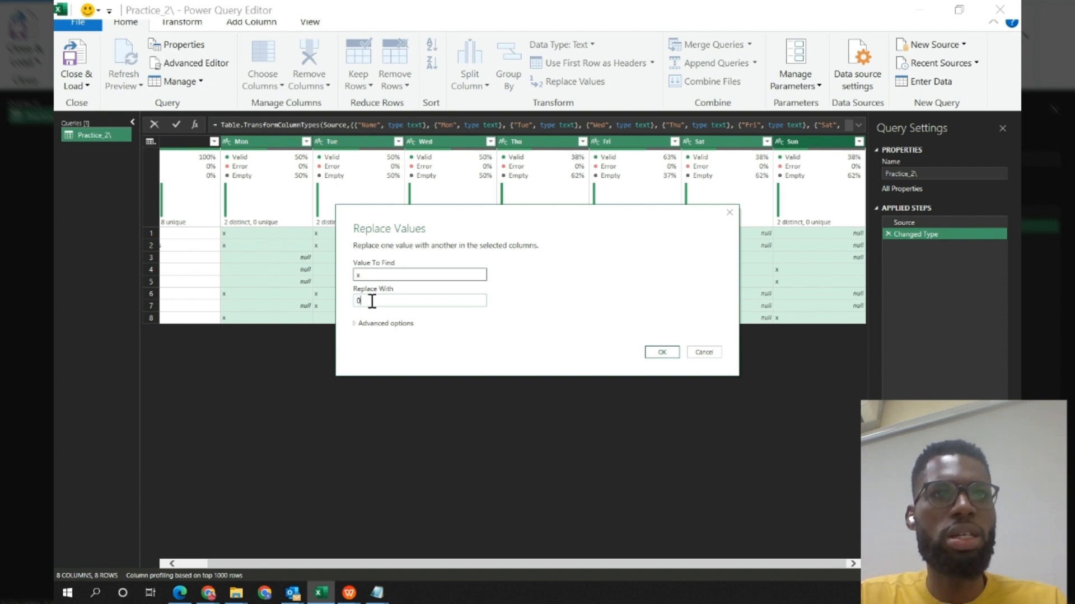
click(662, 353)
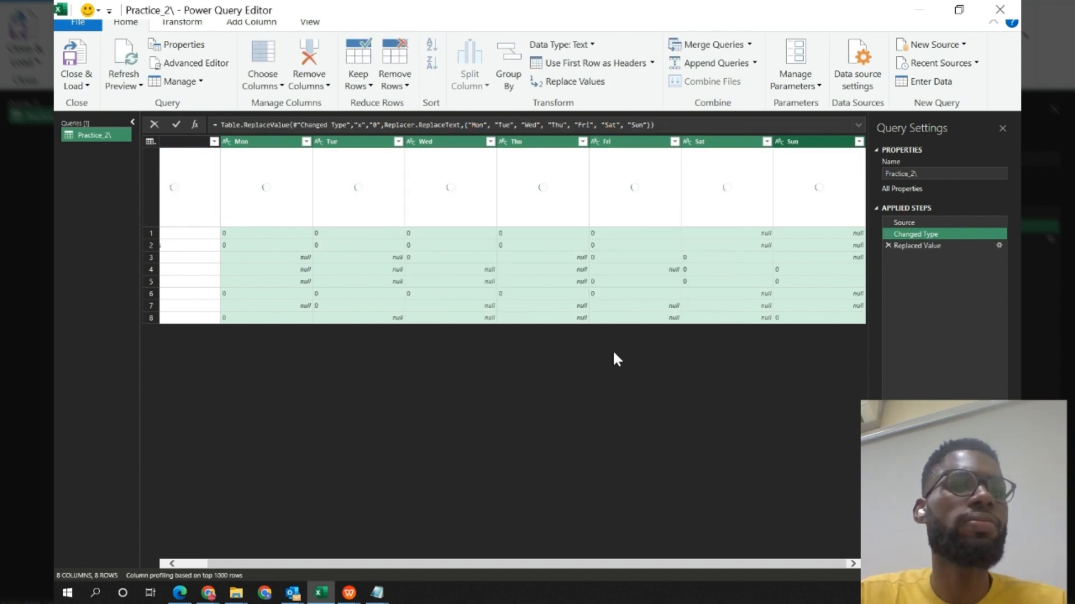
Replace null values with 1 in the same day columns.
click(561, 84)
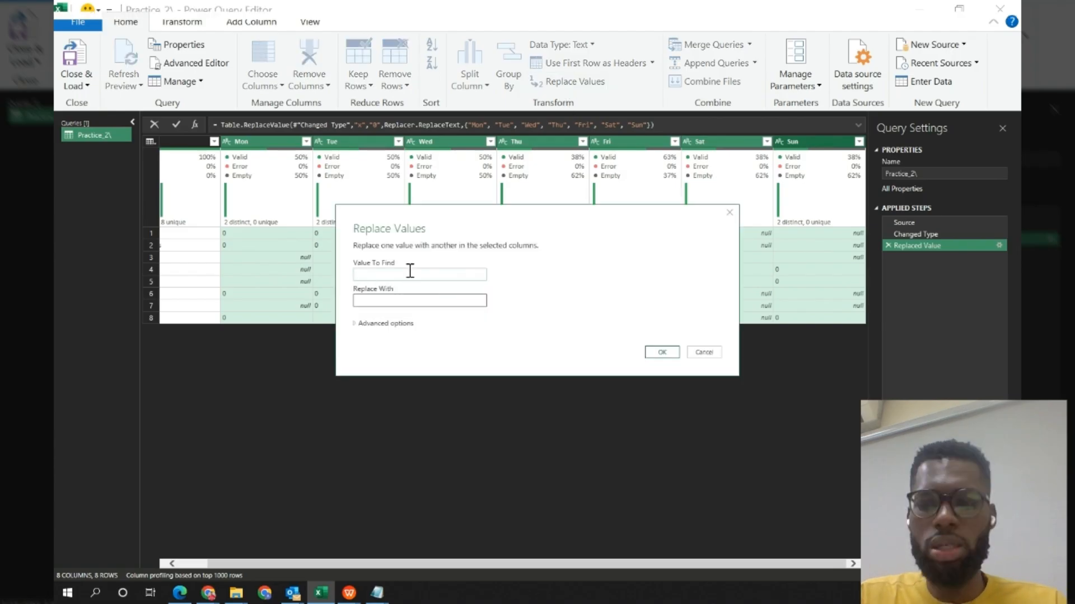
text(null)
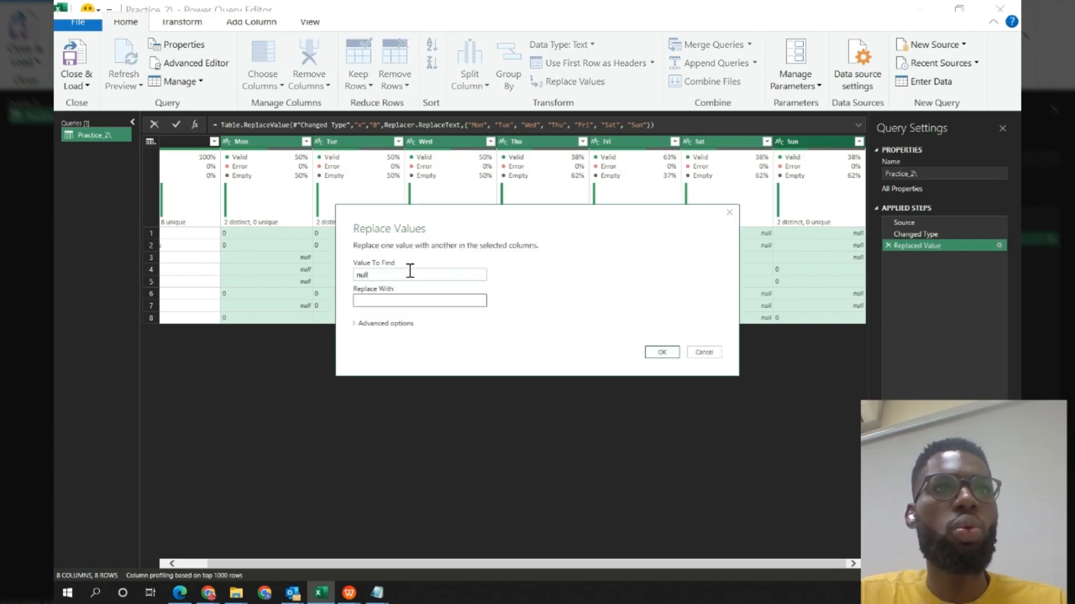
click(408, 300)
text(1)
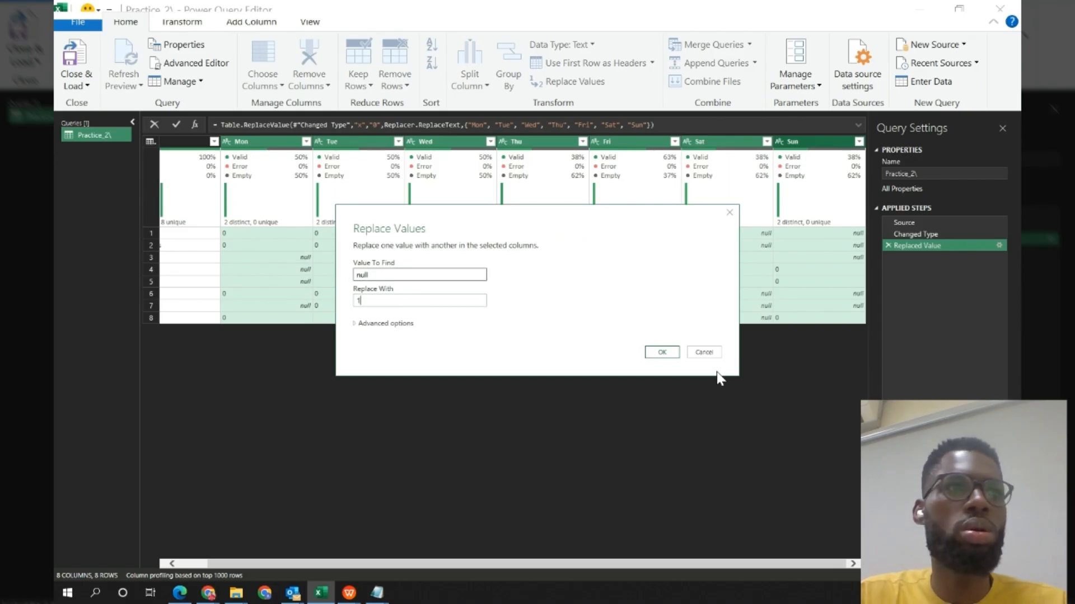
click(661, 353)
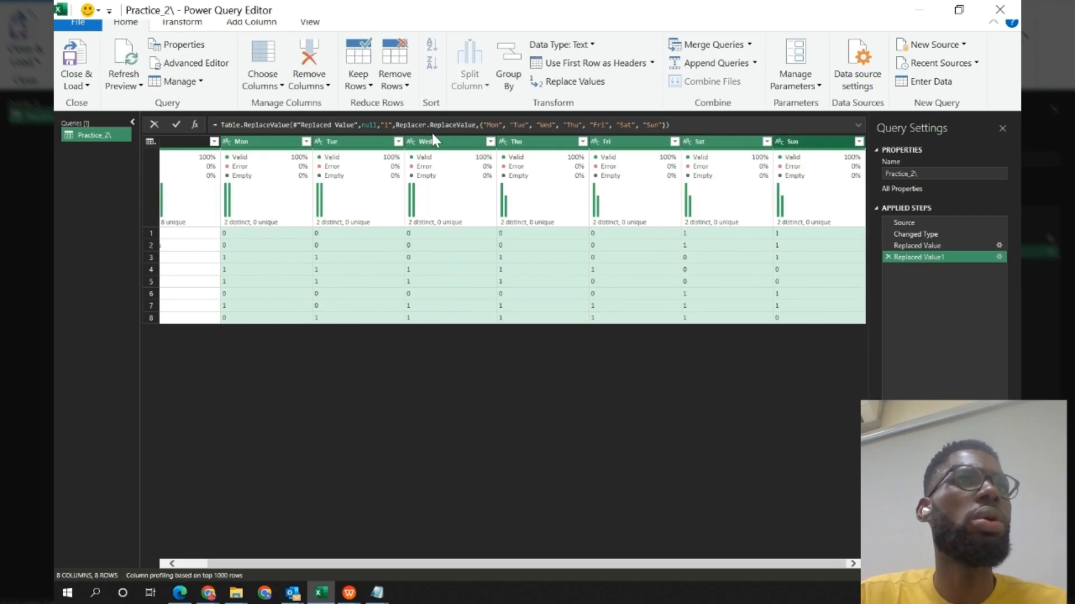
Add a merged column combining the Mon to Sun columns with no separator.
click(253, 23)
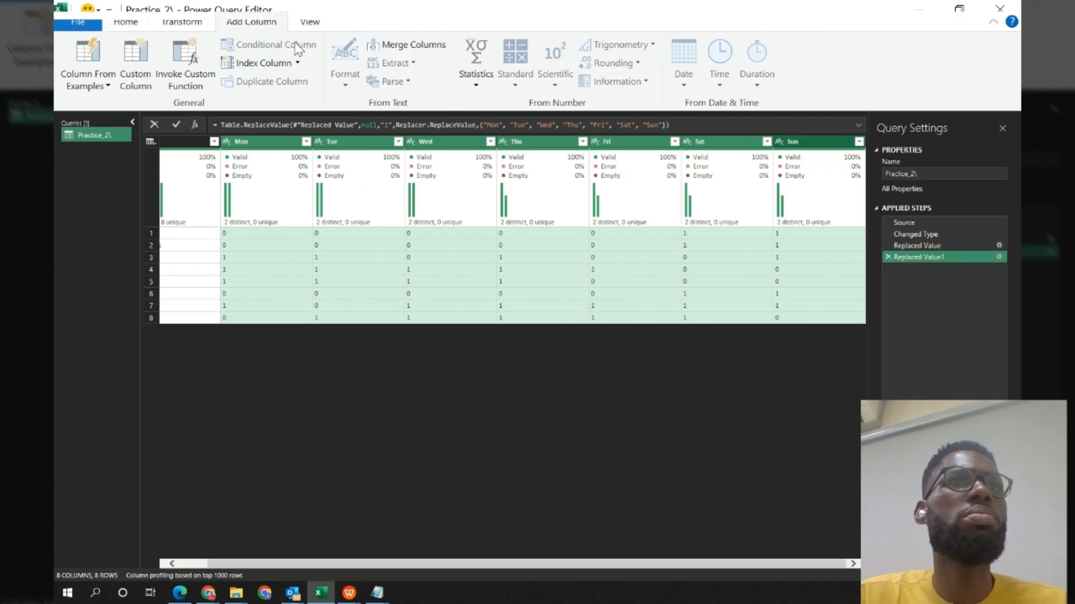
click(407, 45)
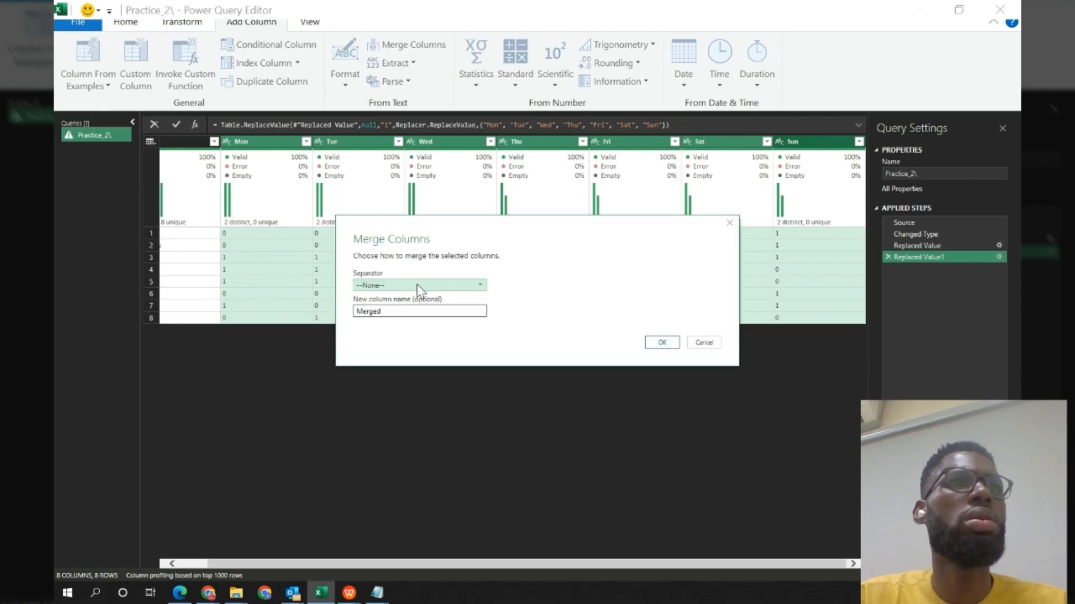
click(659, 343)
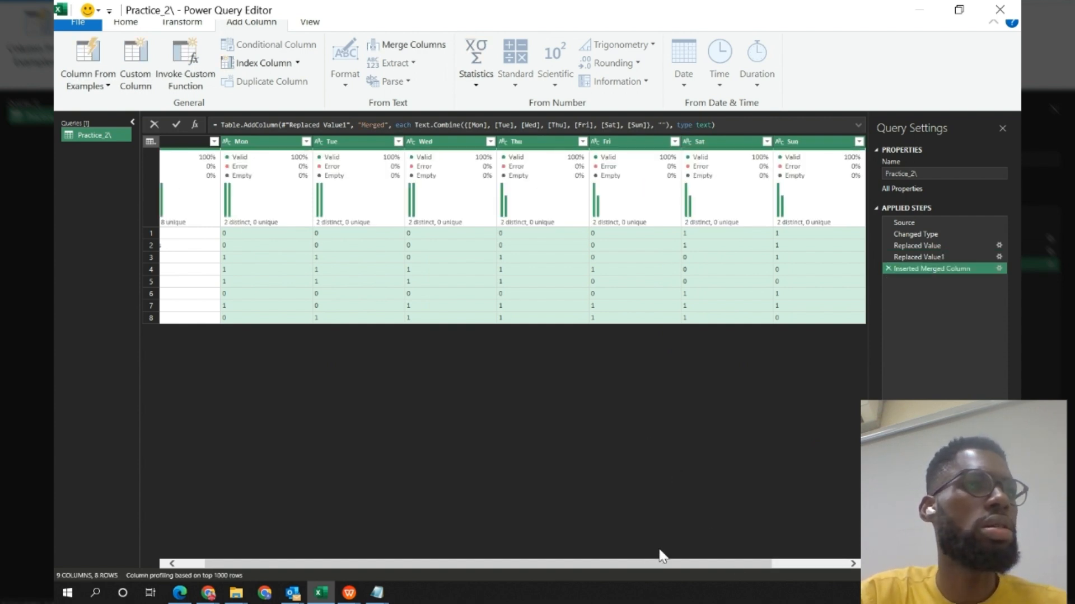
drag(662, 565, 833, 569)
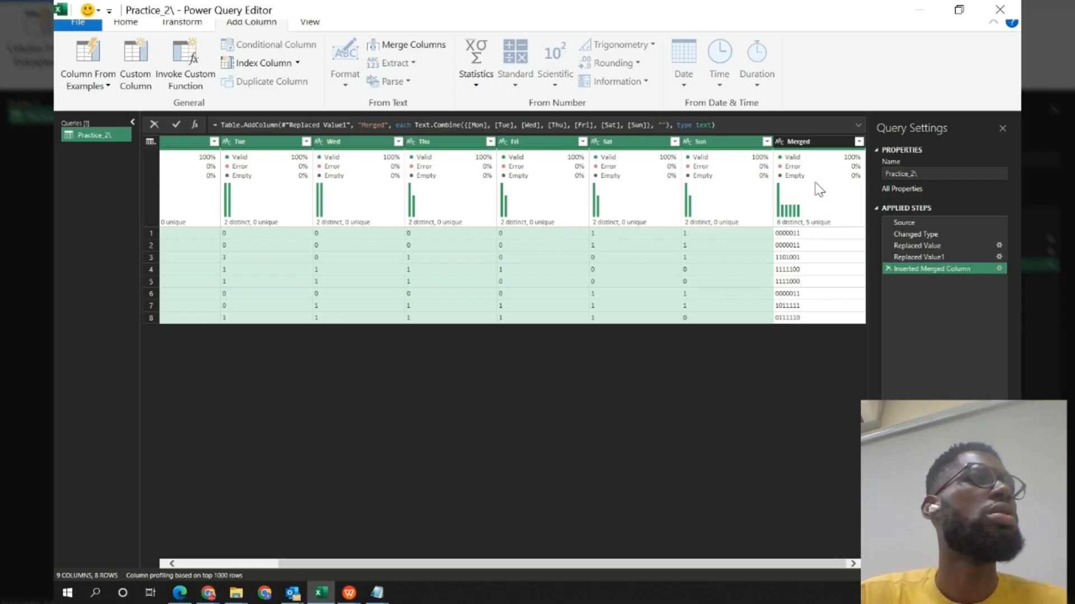
Close and load the query as a table into the existing worksheet at cell J6.
click(124, 23)
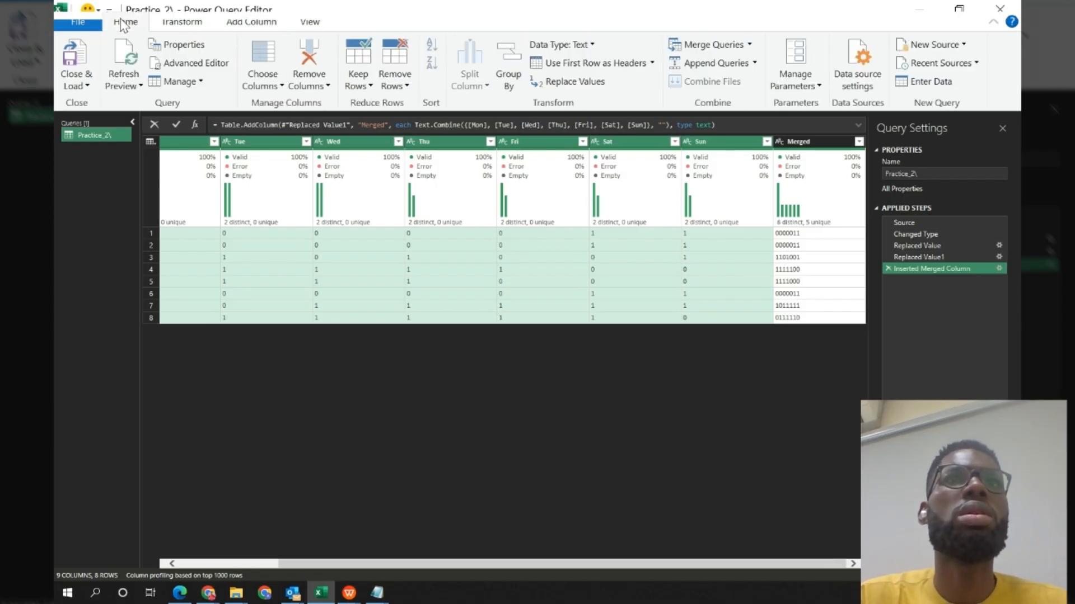
click(89, 87)
click(108, 122)
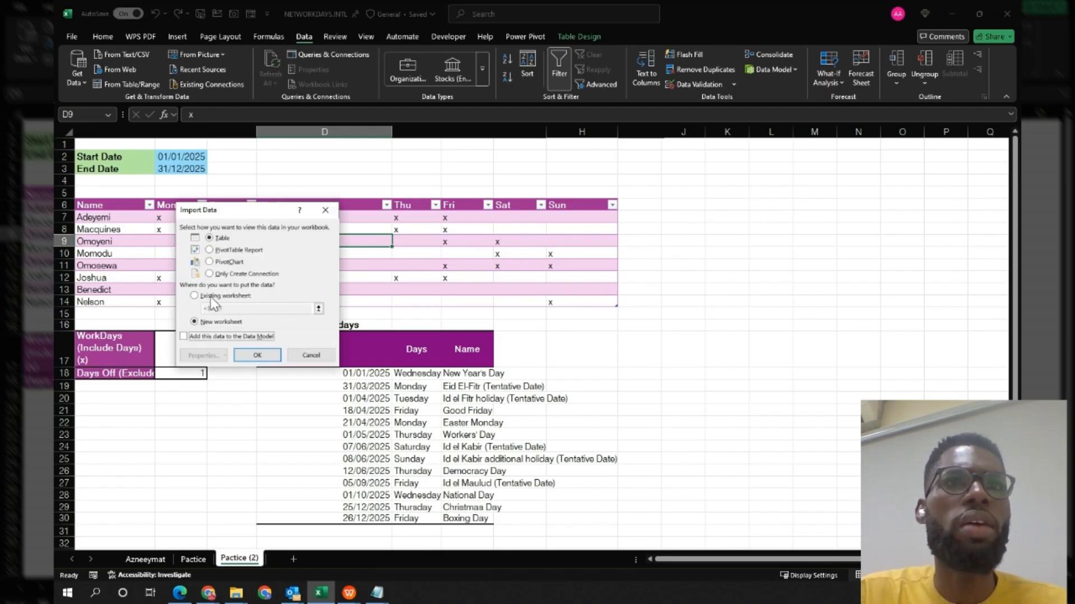
click(212, 296)
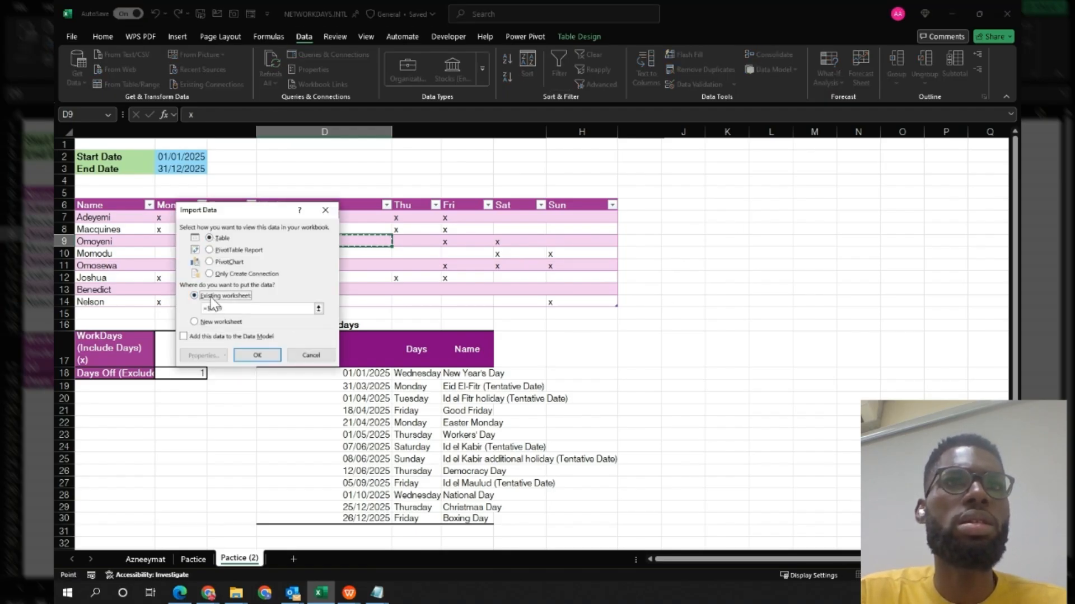
click(696, 204)
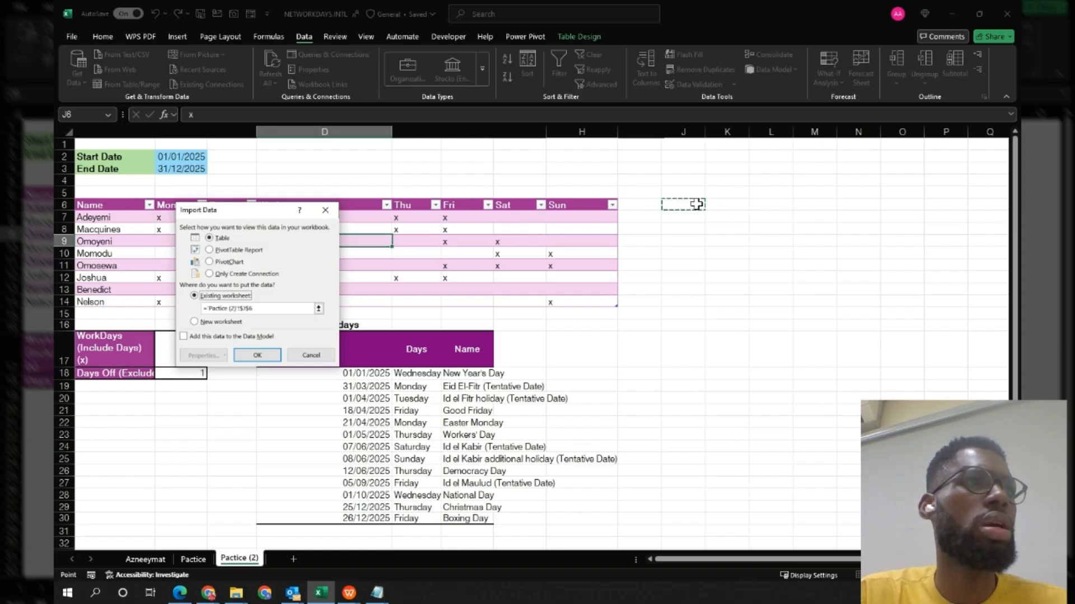
click(258, 356)
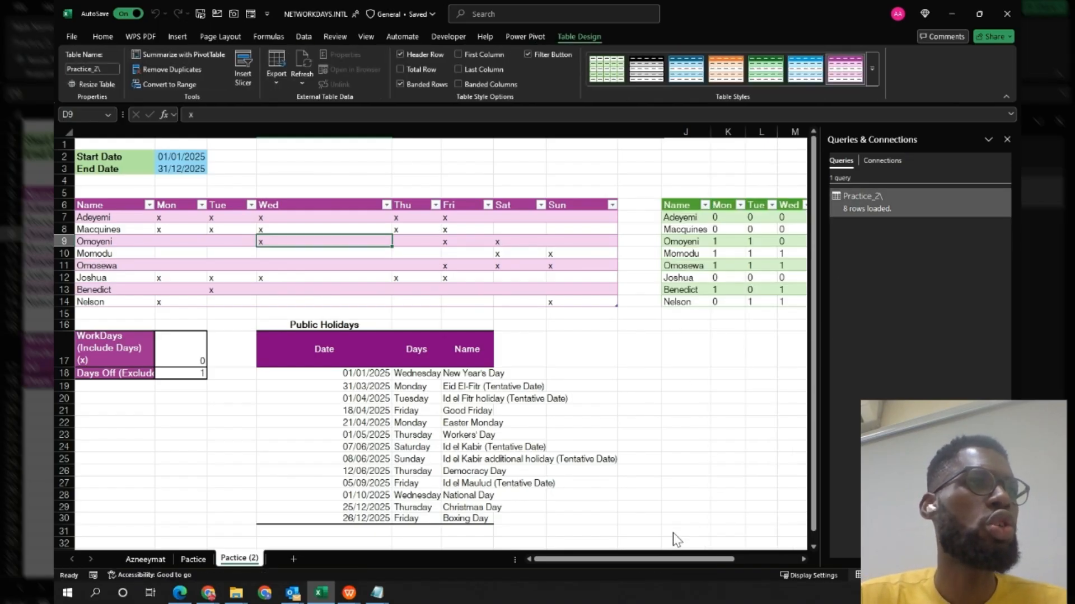
Add a Workdays column header next to the Merged column of the loaded table.
drag(727, 558, 789, 558)
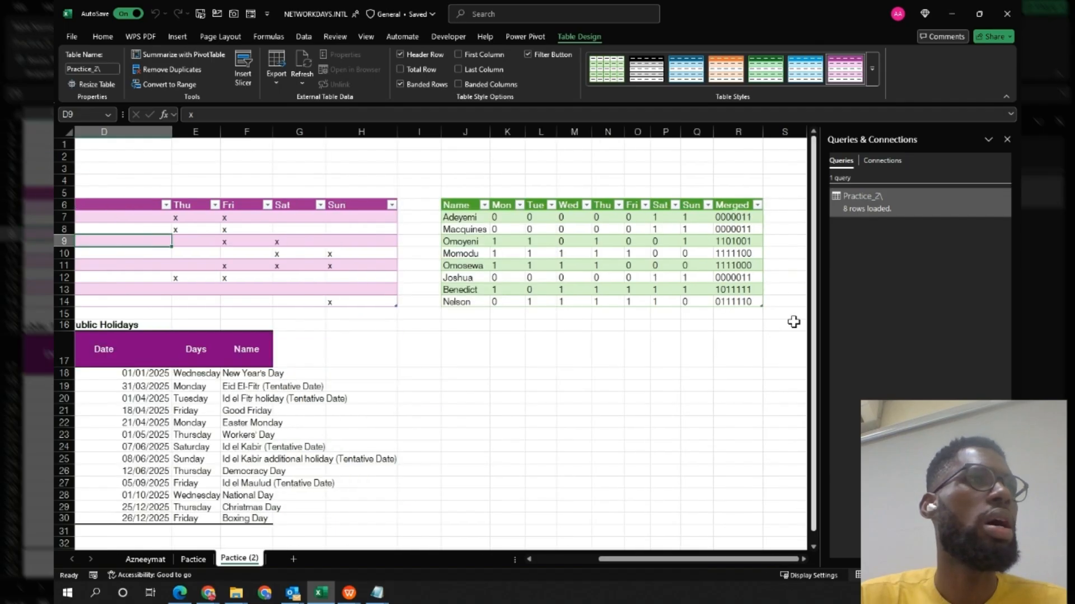
click(1006, 140)
click(784, 203)
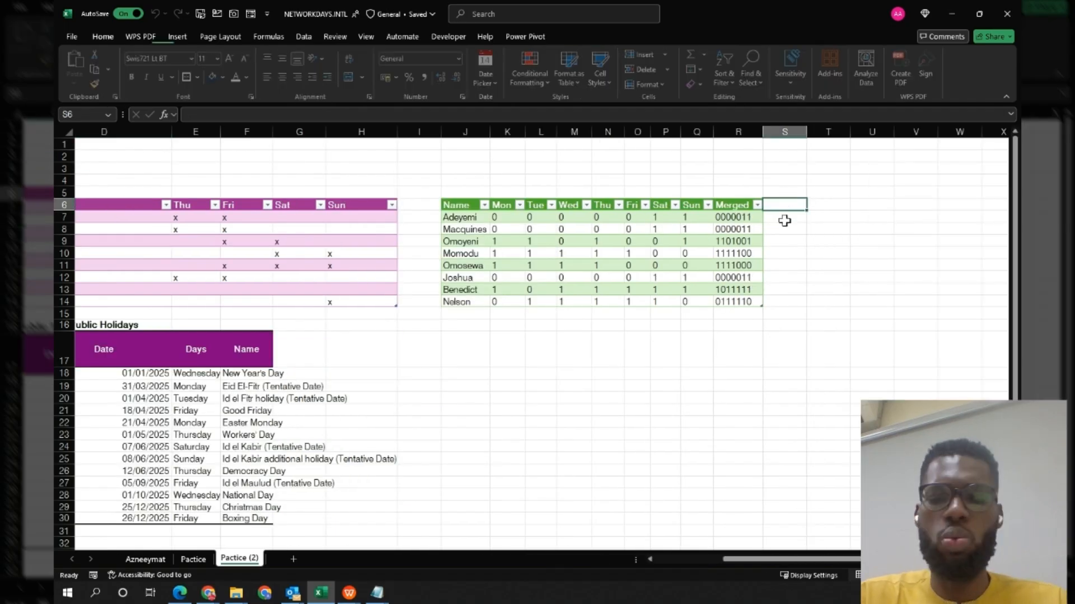
text(Wor)
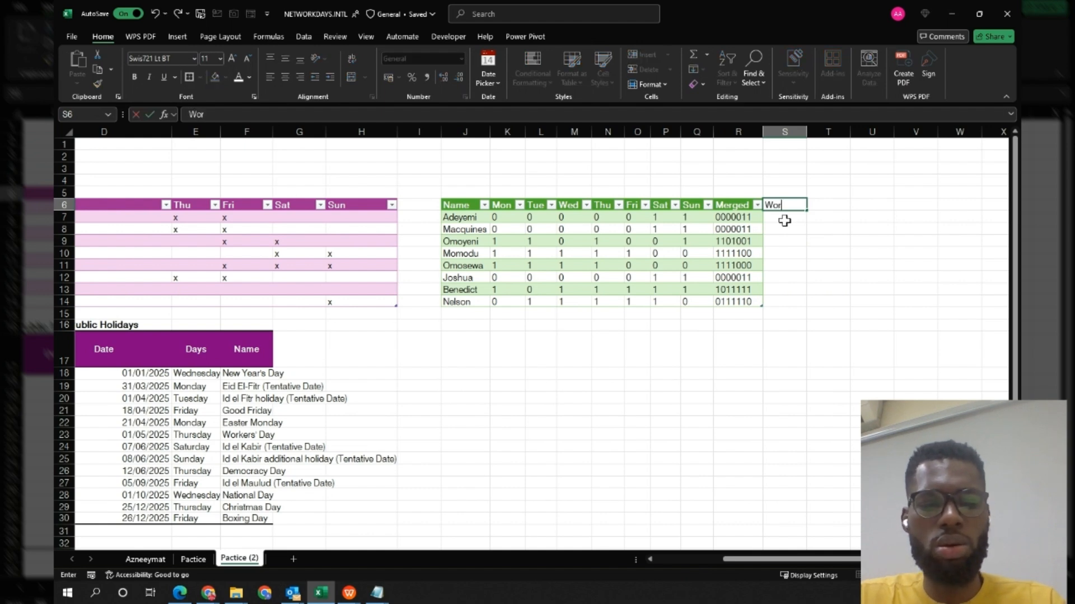
text(kdays)
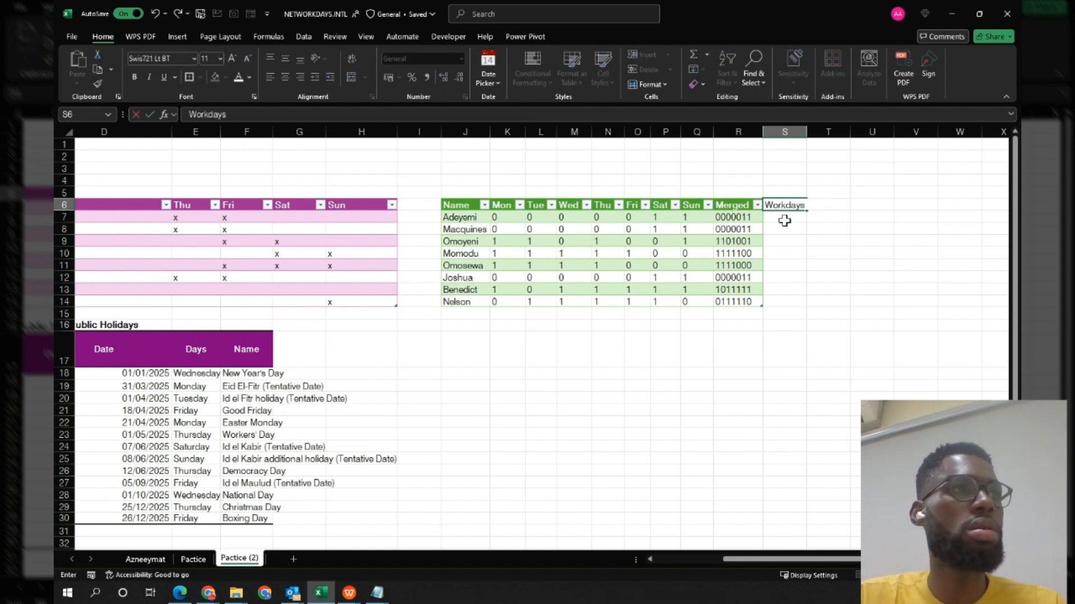
key(Return)
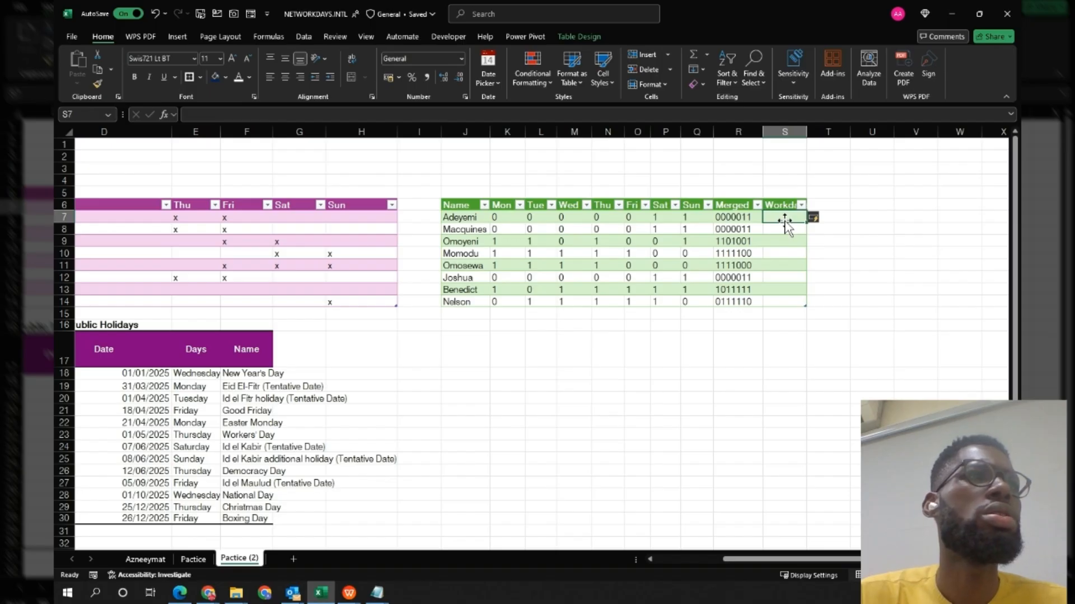
Start a NETWORKDAYS.INTL formula in the first Workdays cell using the absolute start date $B$2.
scroll(784, 225, left, 1)
scroll(784, 225, left, 1)
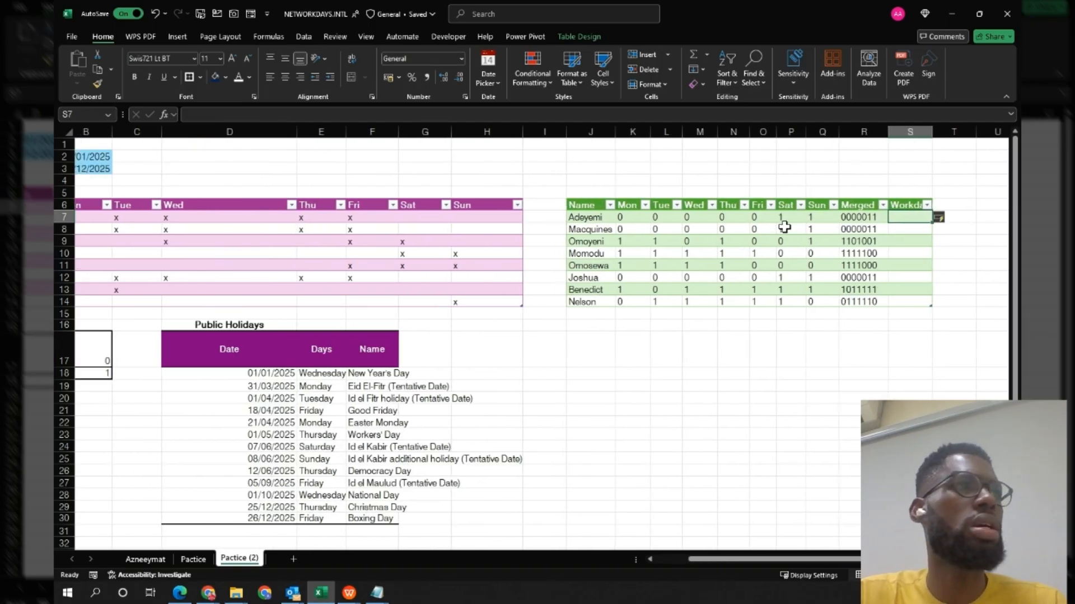
text(=)
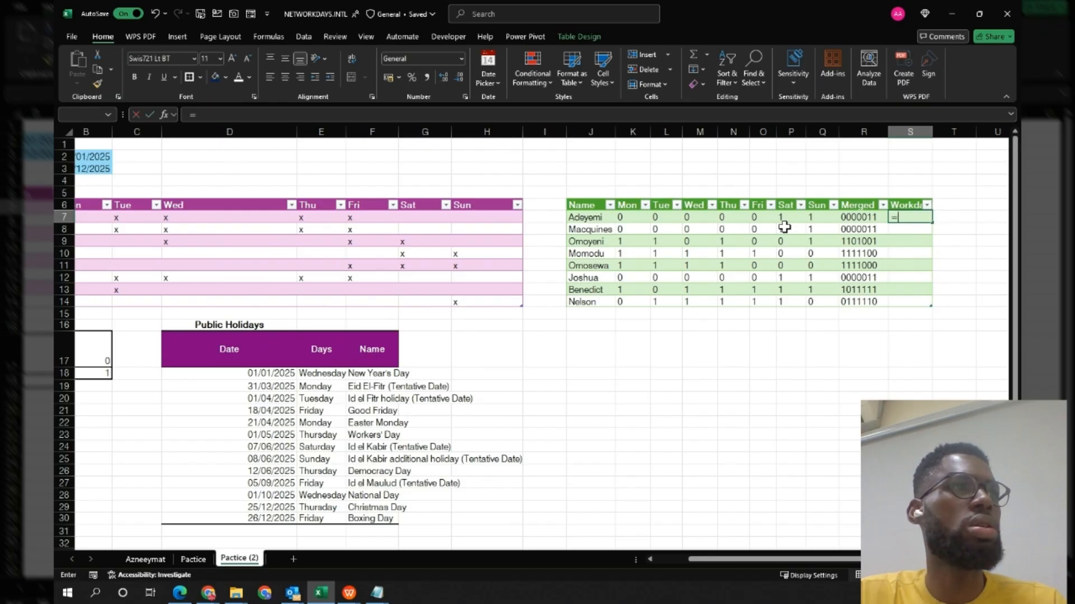
text(net)
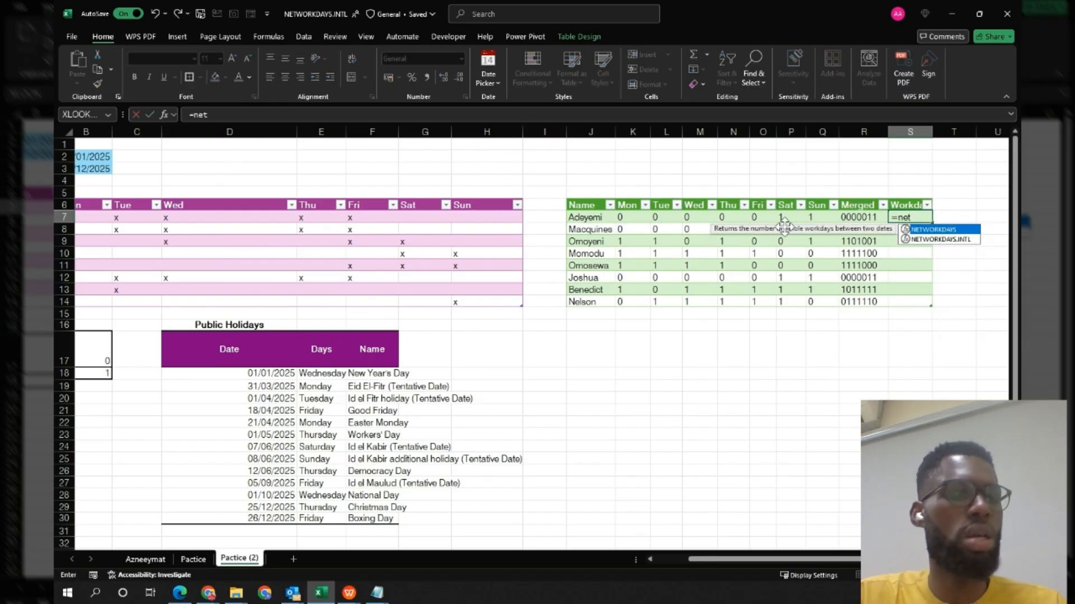
key(Down)
key(Tab)
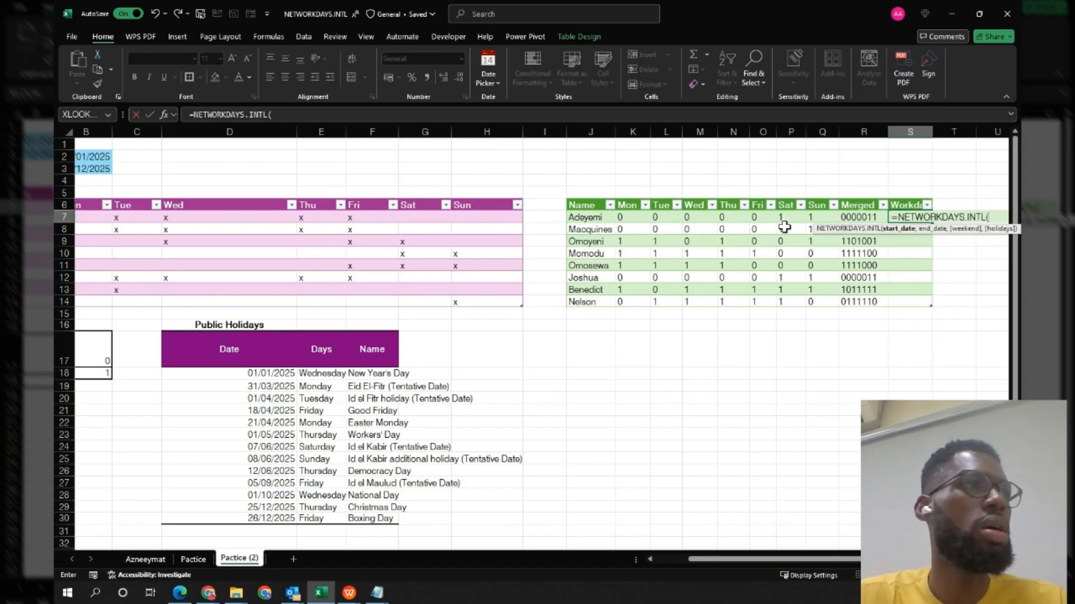
scroll(840, 248, left, 1)
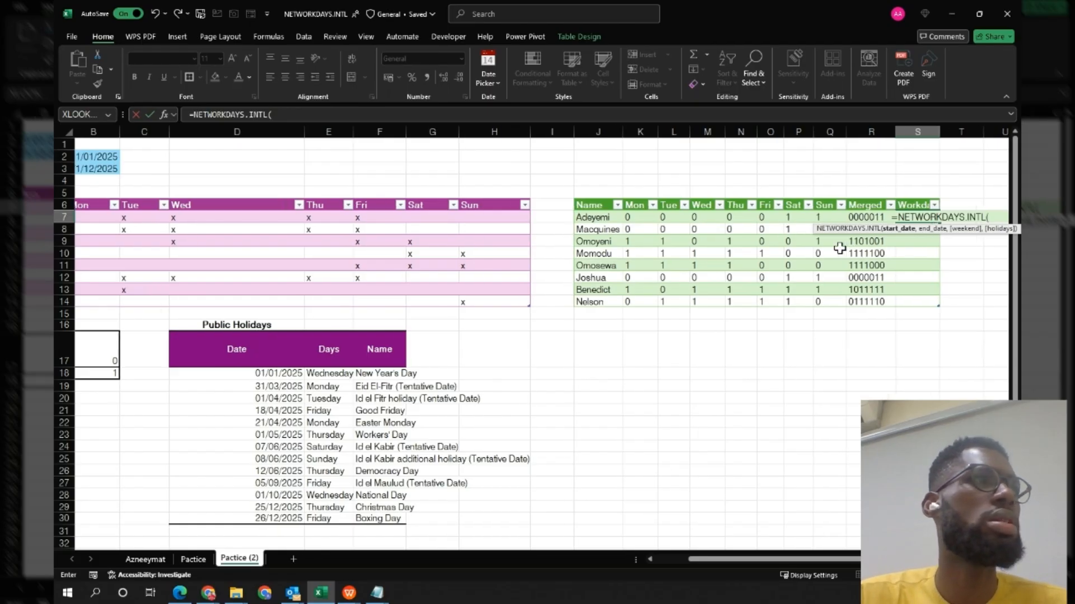
click(118, 156)
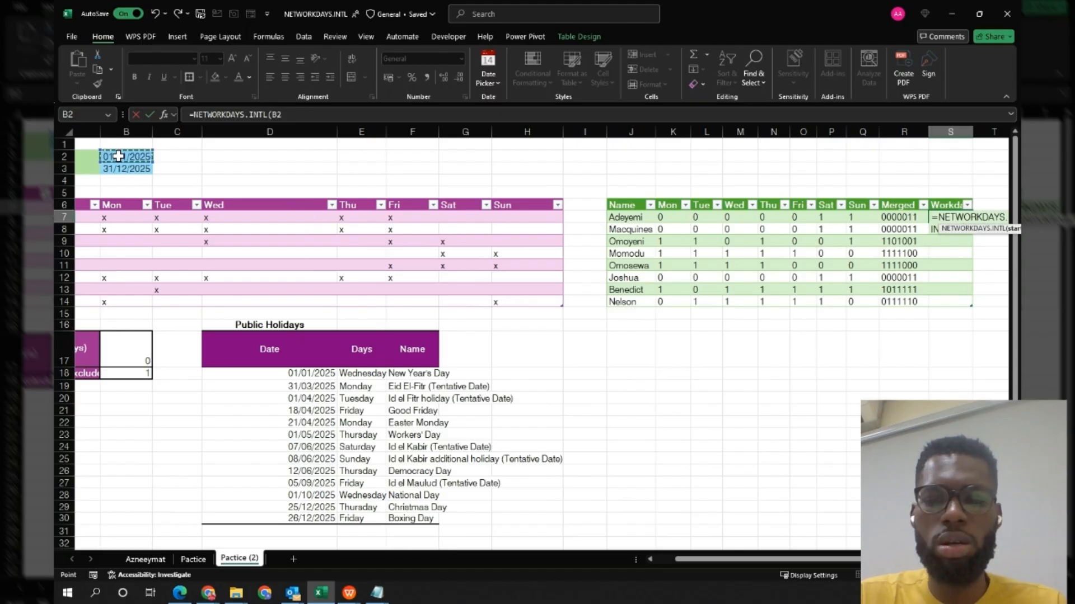
key(F4)
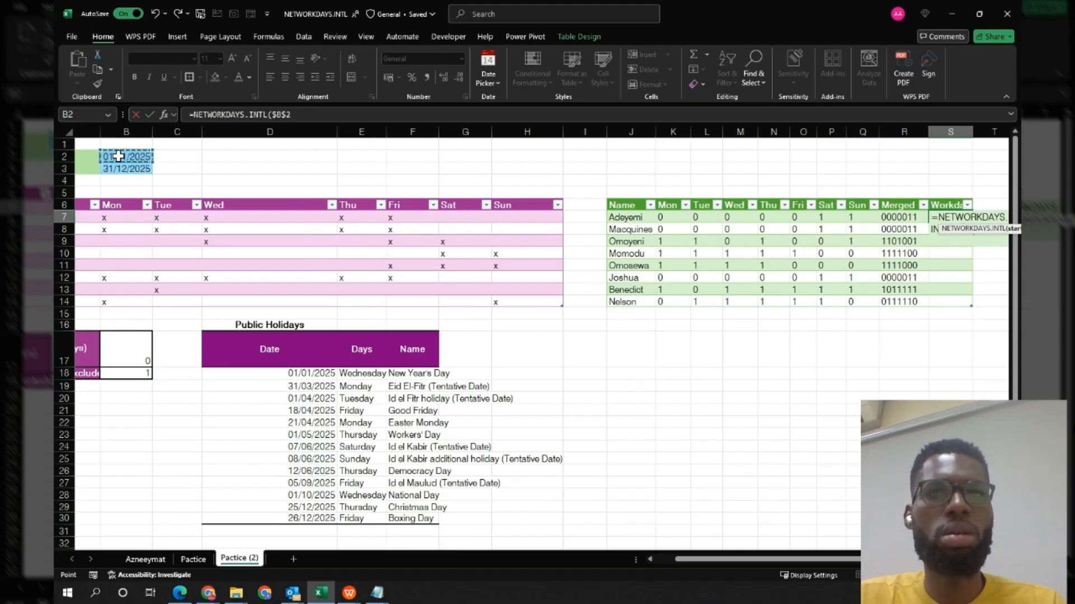
text(,)
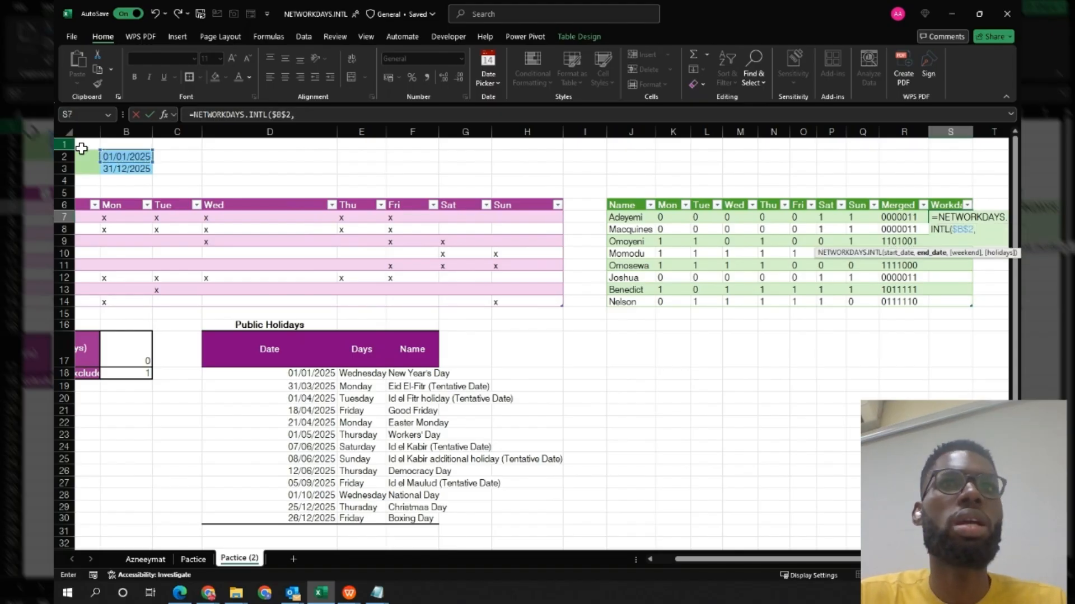
Add the absolute end date $B$3 and the row's Merged value as the weekend argument, then complete the formula.
click(126, 170)
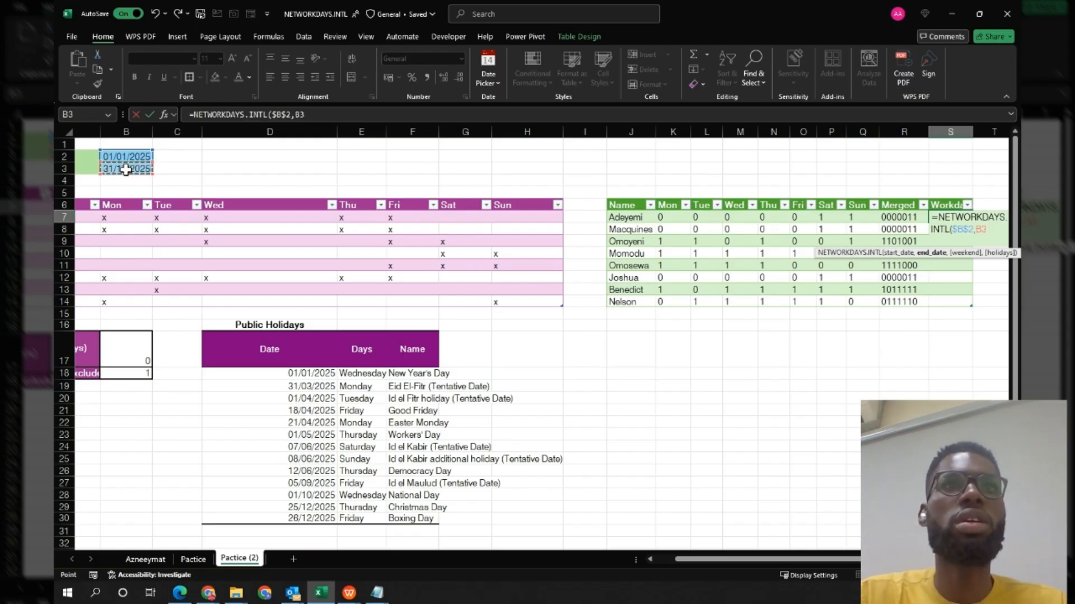
key(F4)
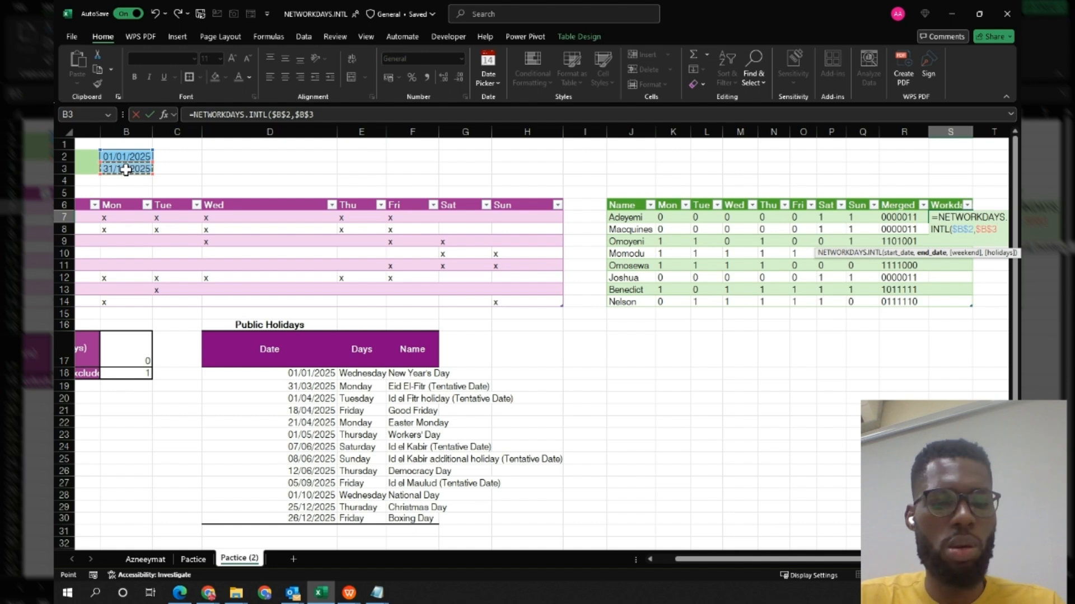
text(,)
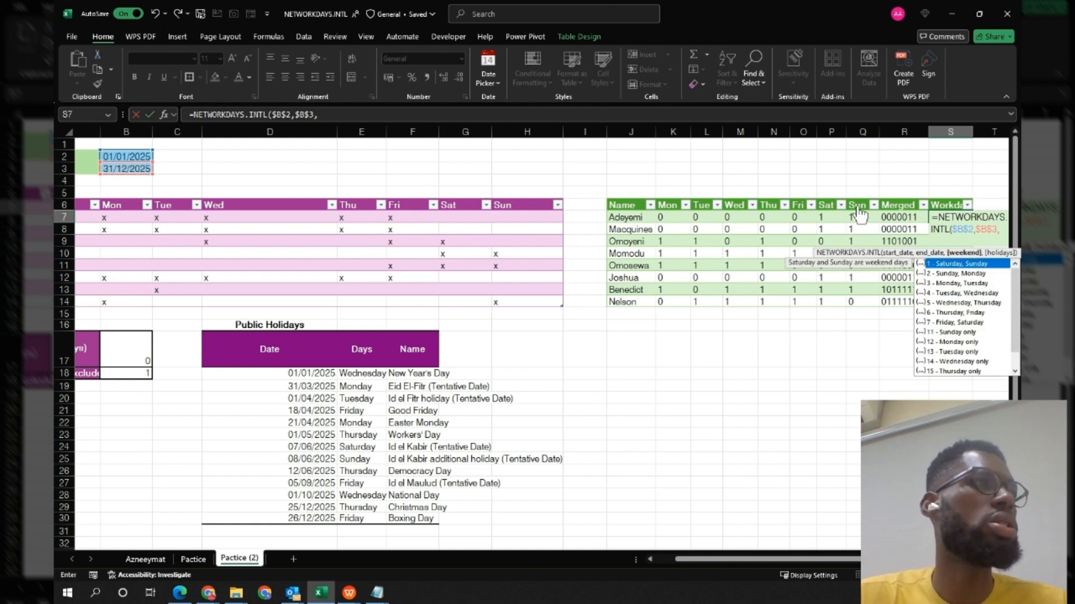
click(901, 217)
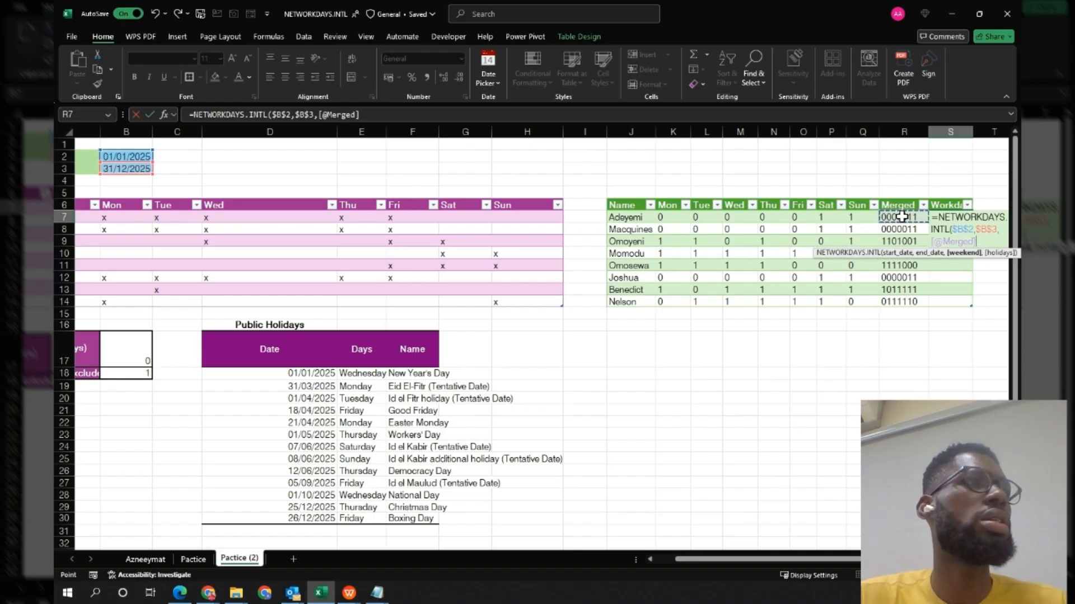
text())
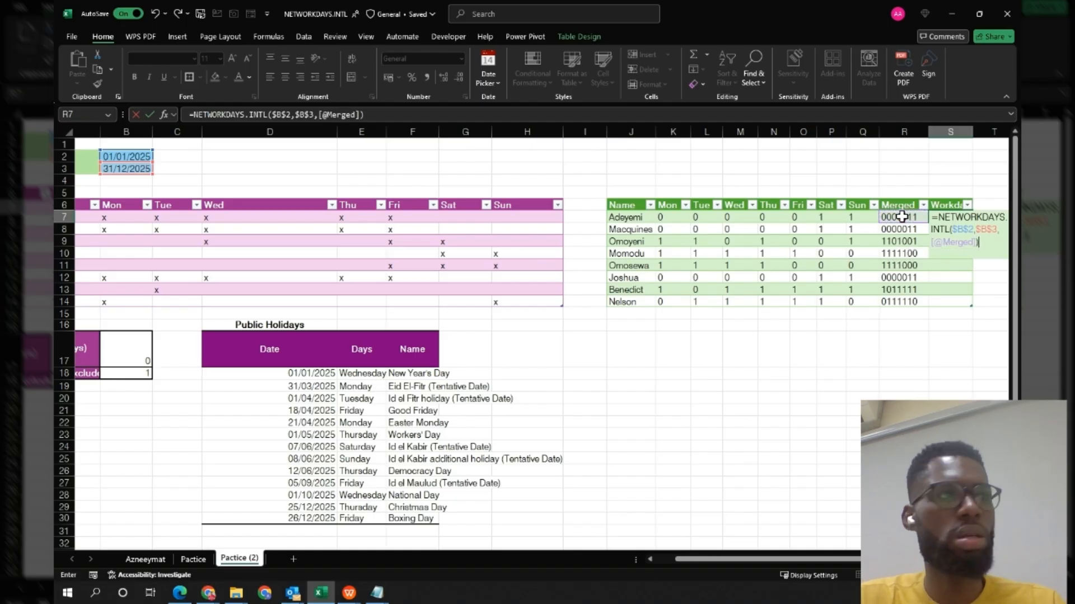
key(Return)
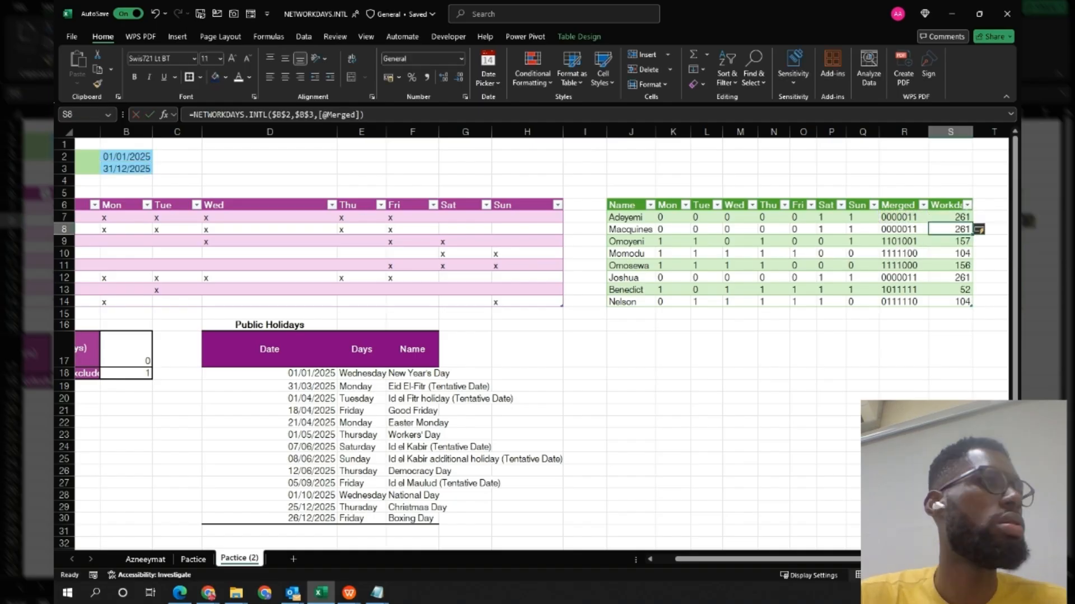
Edit the Workdays formula to add the public holiday dates $D$18:$D$30 as the holidays argument.
click(956, 218)
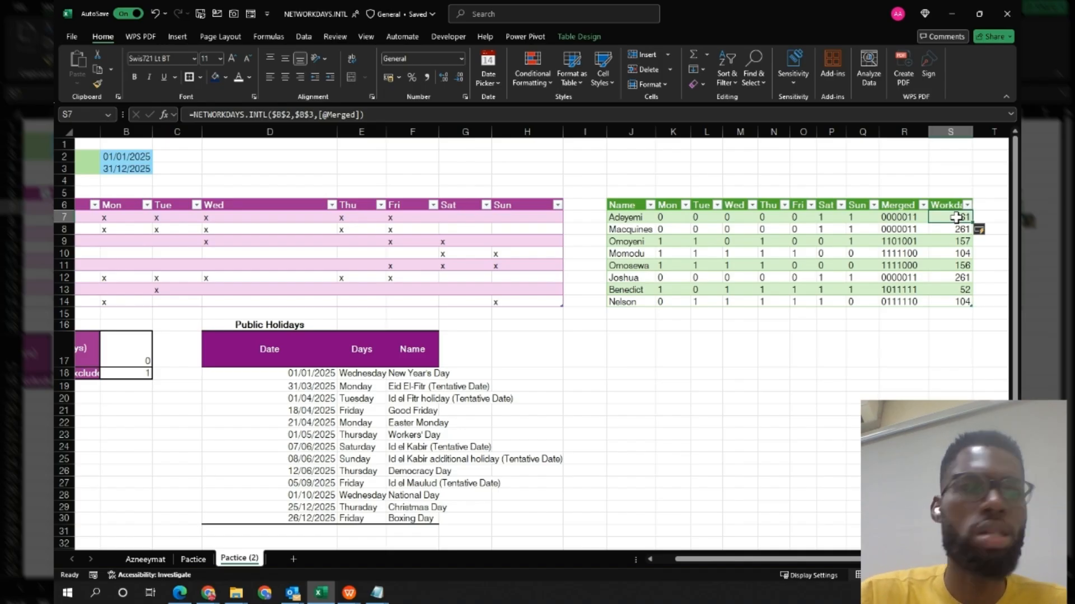
double_click(956, 218)
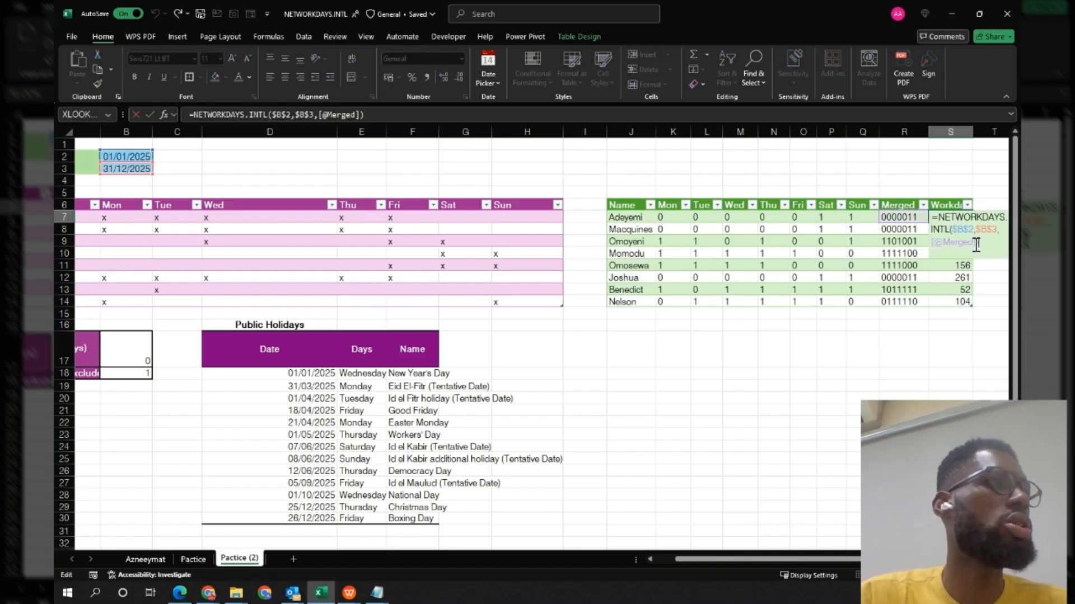
click(976, 244)
text(,)
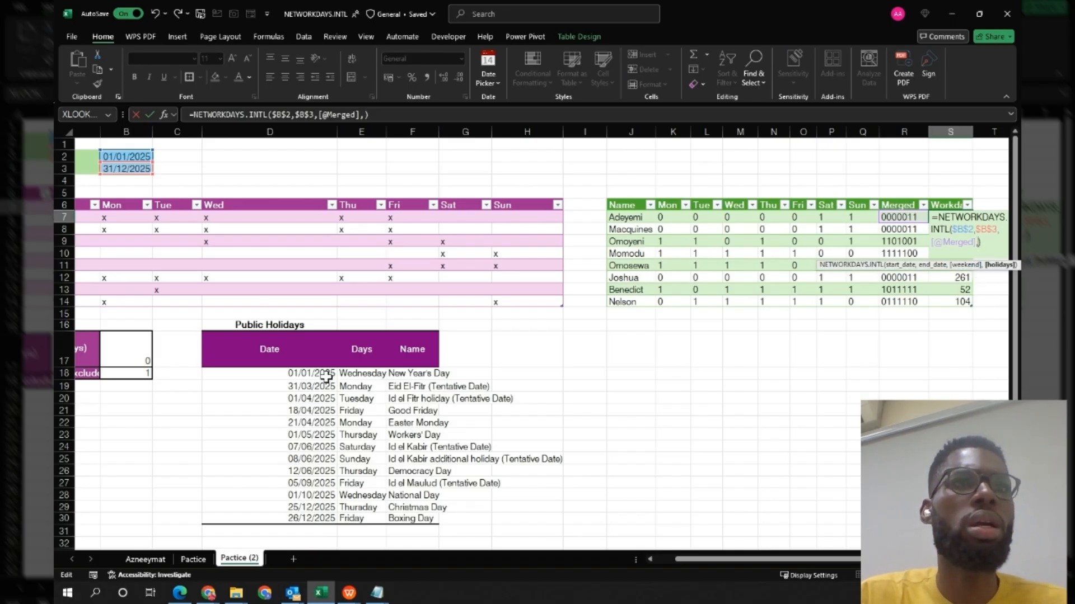
drag(326, 374, 316, 519)
key(F4)
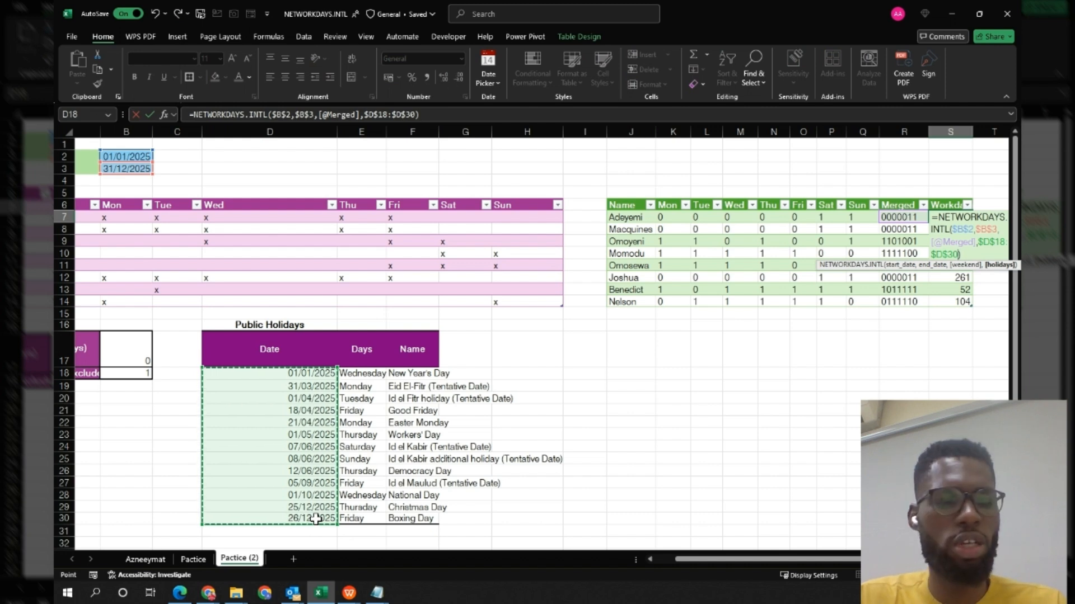
key(ctrl+Return)
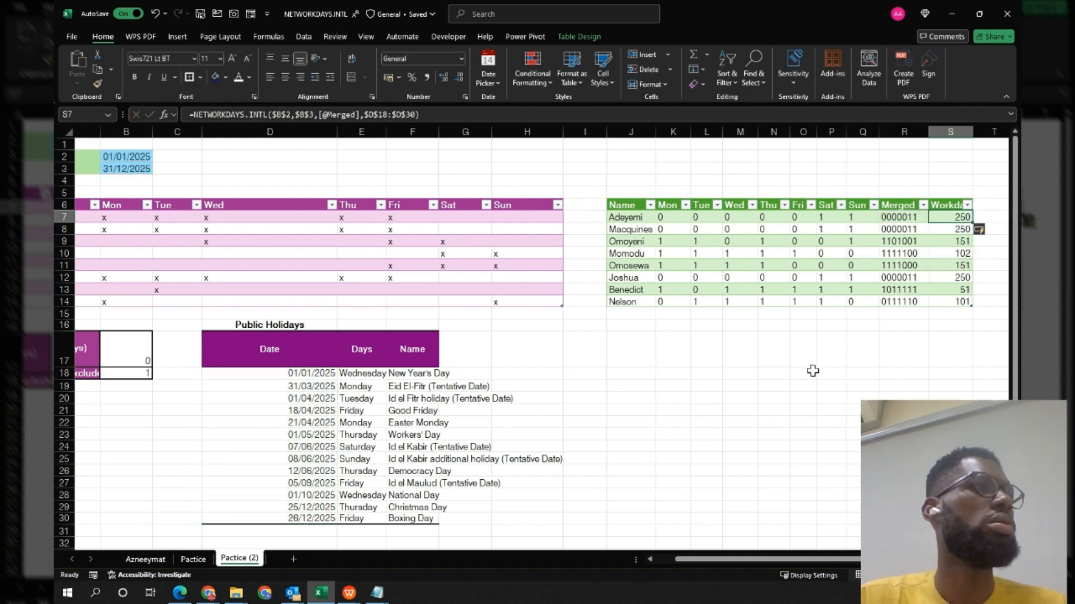